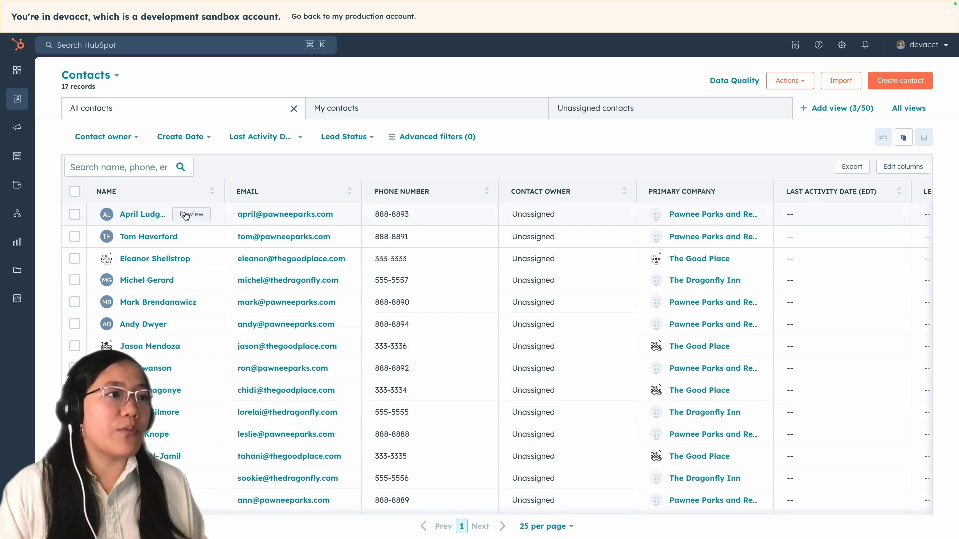
left_click(196, 217)
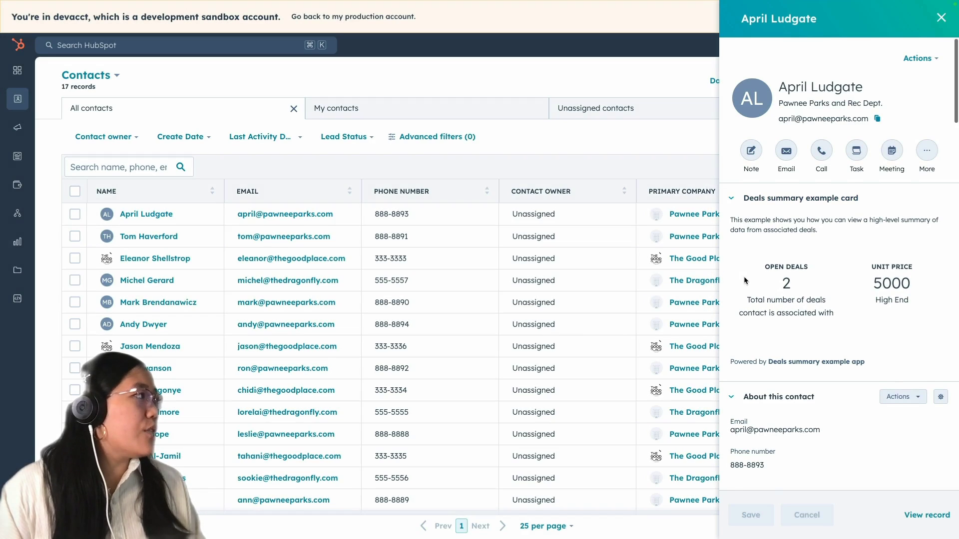
scroll(744, 277, "down", 1)
scroll(744, 280, "up", 1)
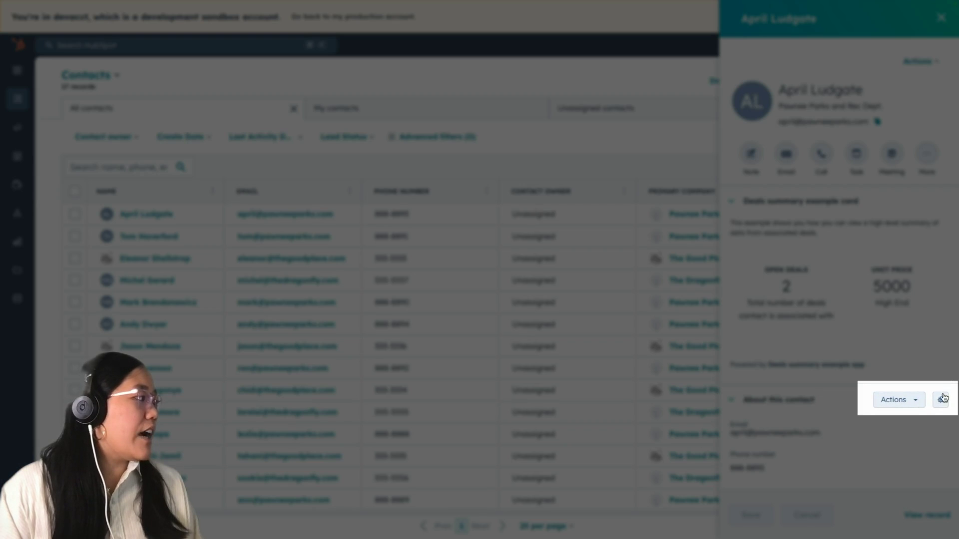
Open the About this contact card's edit panel from its gear icon, review it, and close it
left_click(940, 400)
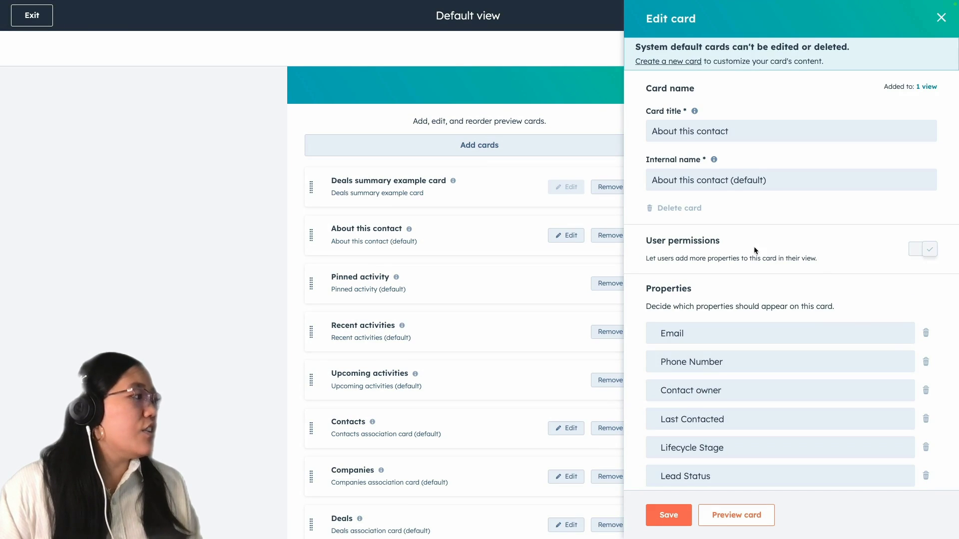
scroll(764, 258, "down", 2)
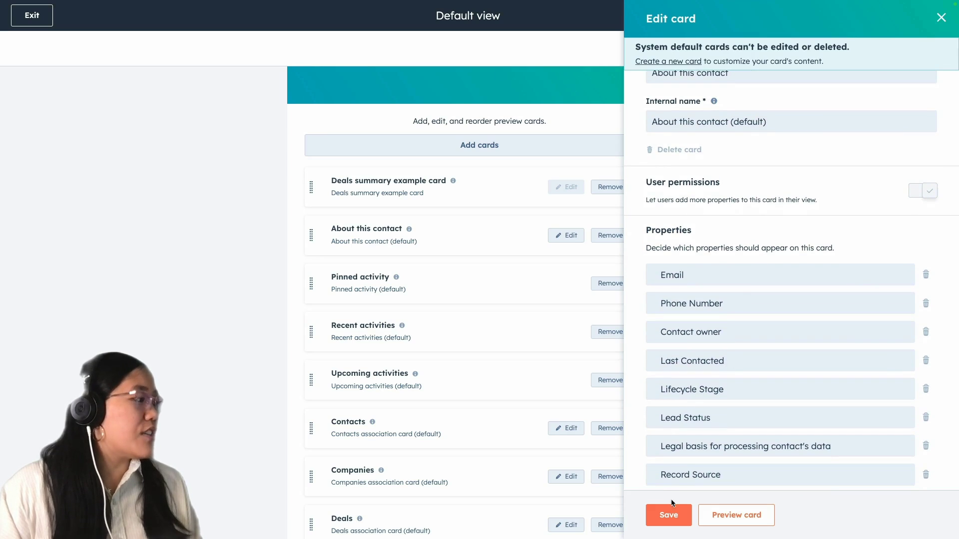
left_click(669, 515)
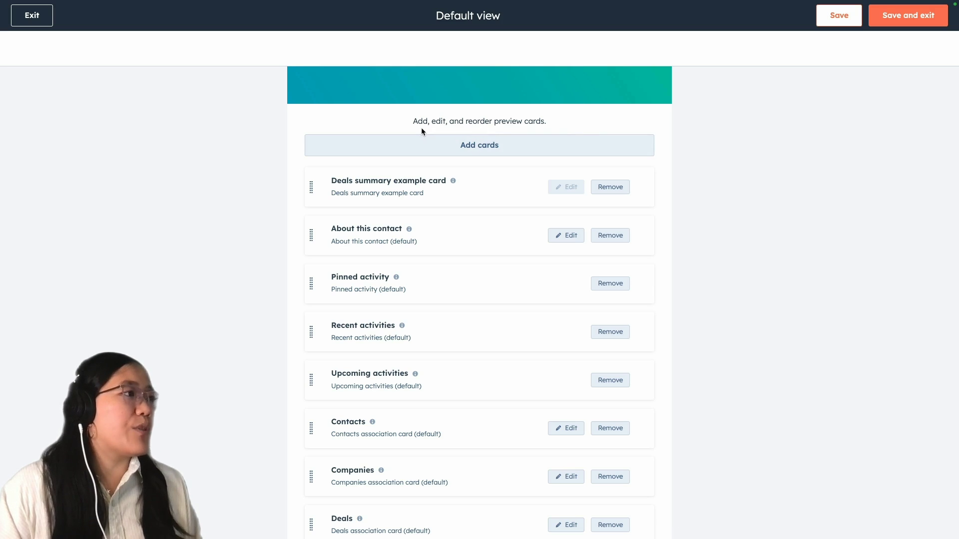
Check the Extension cards list under Add cards for the Deals summary example card, then close it
left_click(448, 149)
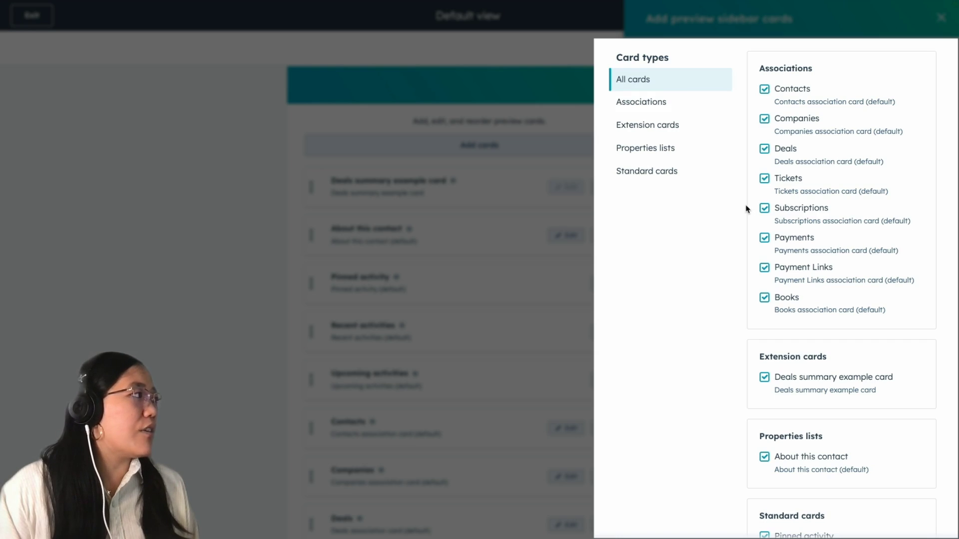
left_click(697, 130)
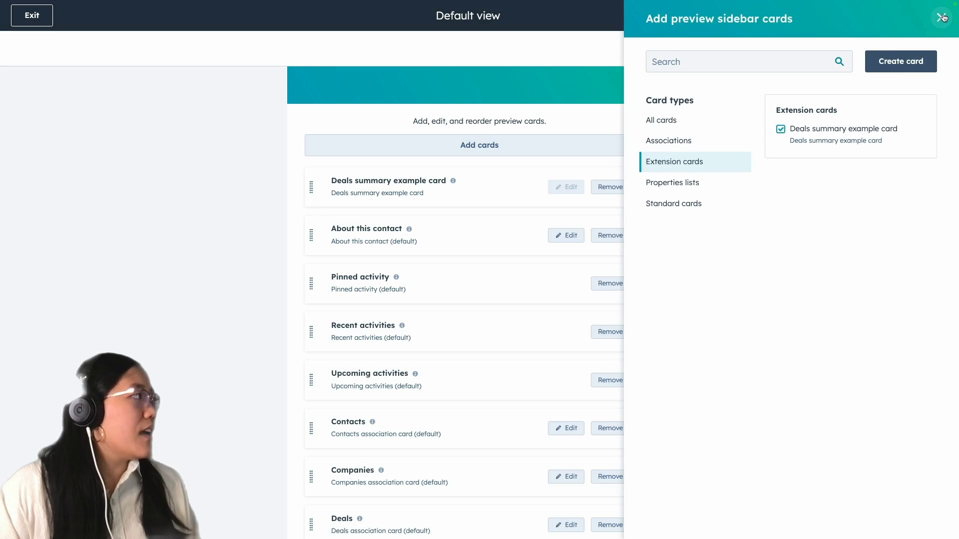
left_click(942, 18)
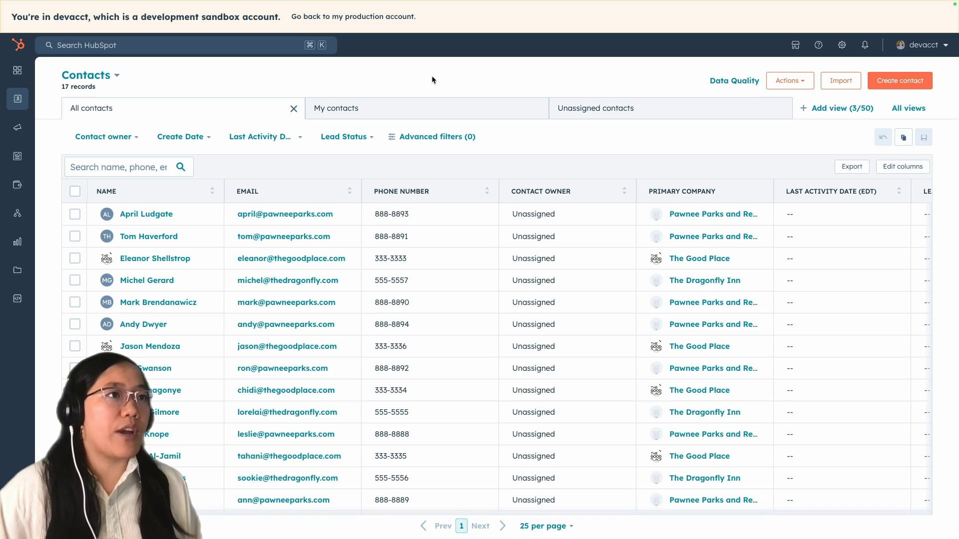
Switch to the Pawnee Parks company tab and preview its first associated contact
key("ctrl+Tab")
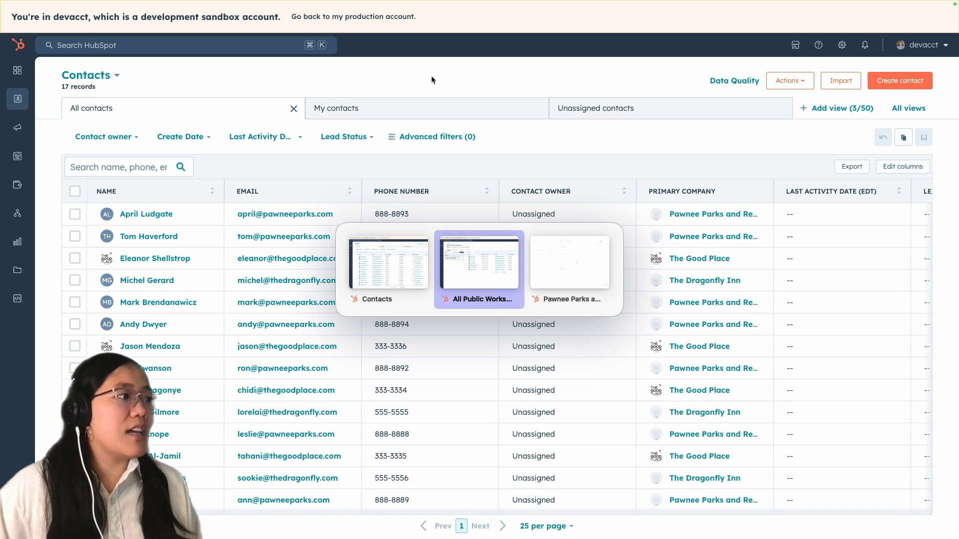
key("ctrl+Tab")
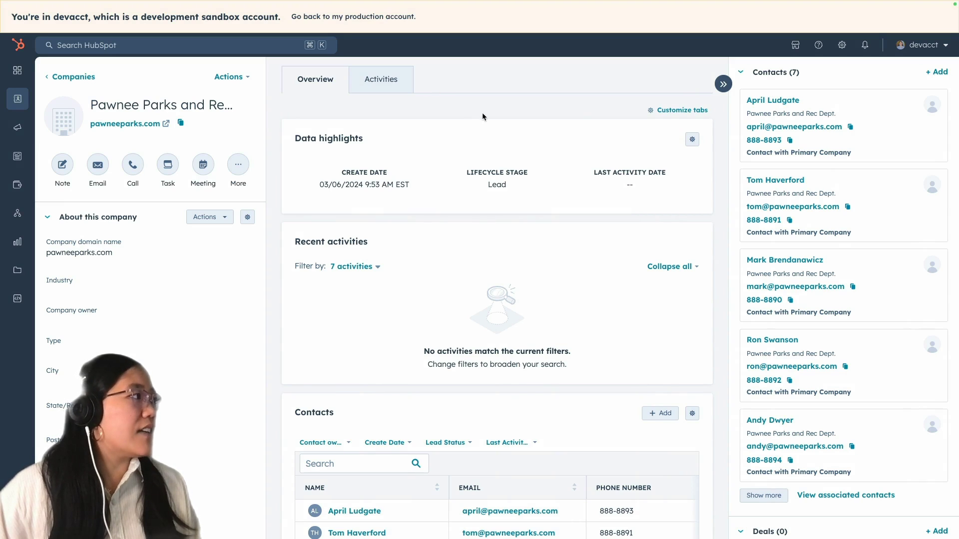
mouse_move(816, 94)
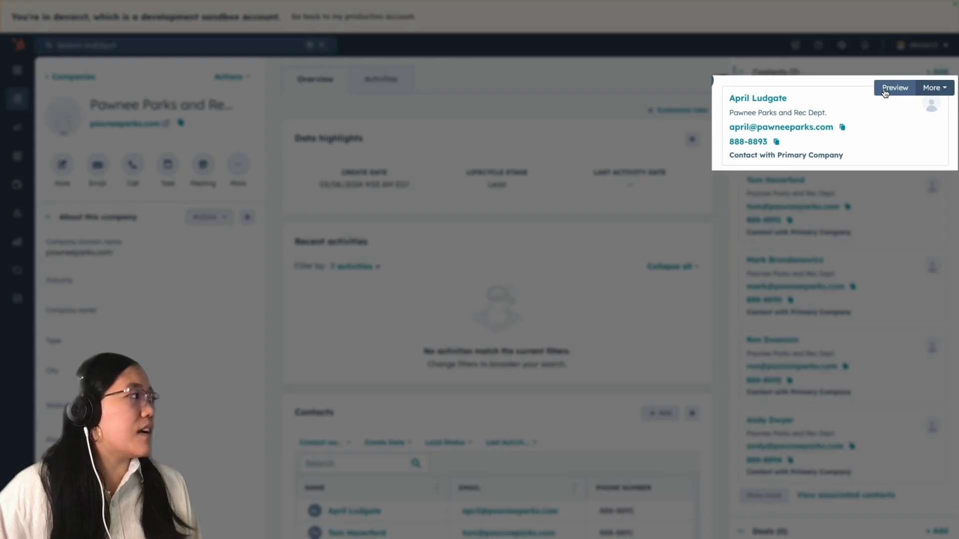
left_click(884, 92)
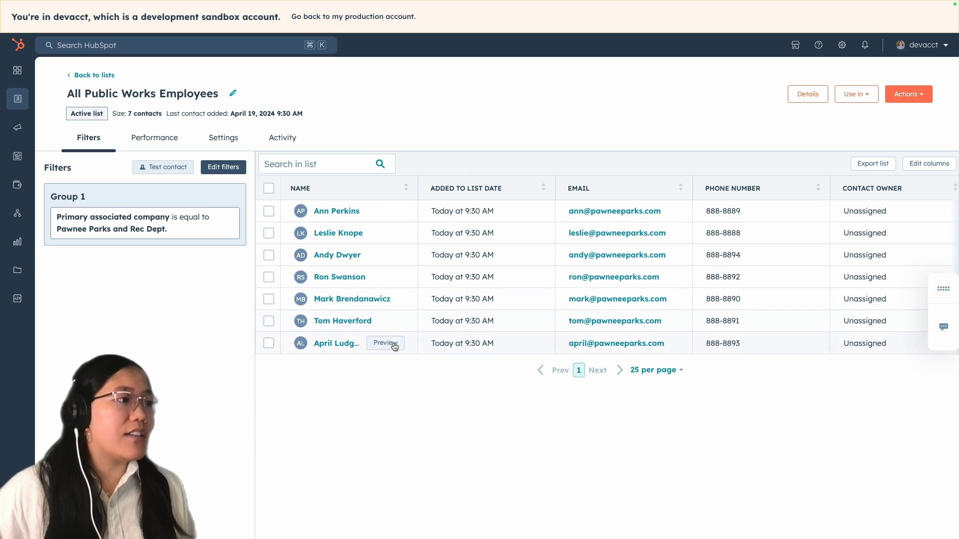
Preview the last contact in the All Public Works Employees list
left_click(392, 347)
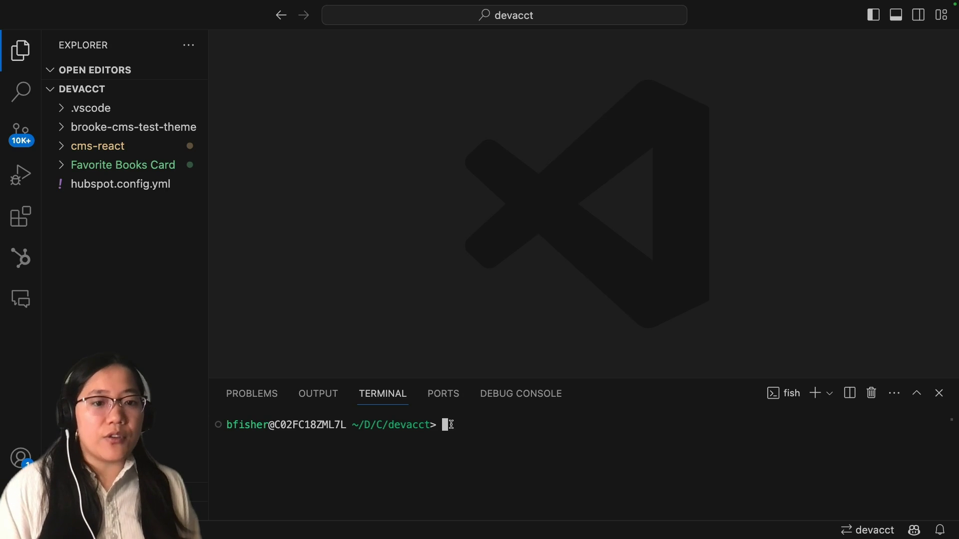
Create the deals-summary project with hs project create from the deals-summary template
type("hs project create --templateSource=\"HubSpot/ui-extensions-examples\" --location=\"deals-summary\" --name=\"deals-summary\" --template=\"deals-summary\"")
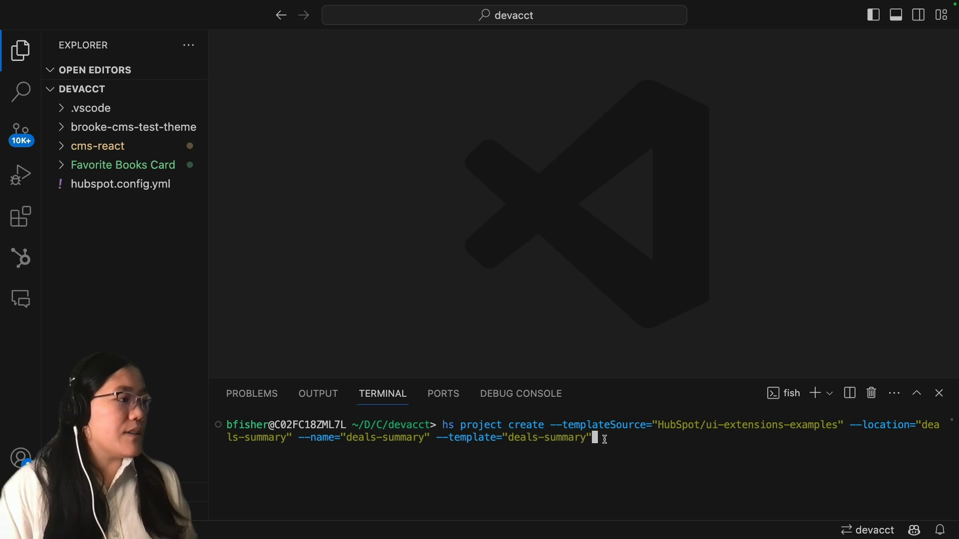
key("Return")
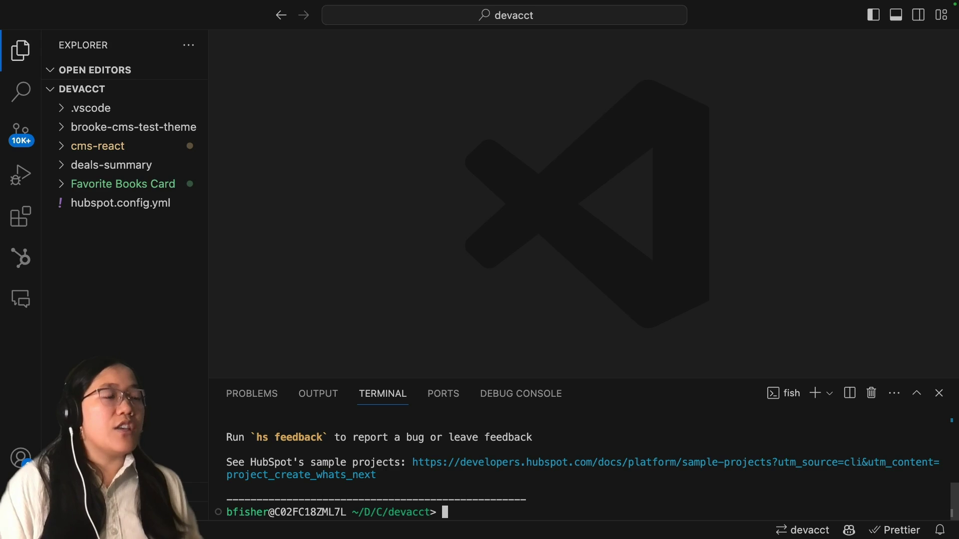
left_click(129, 170)
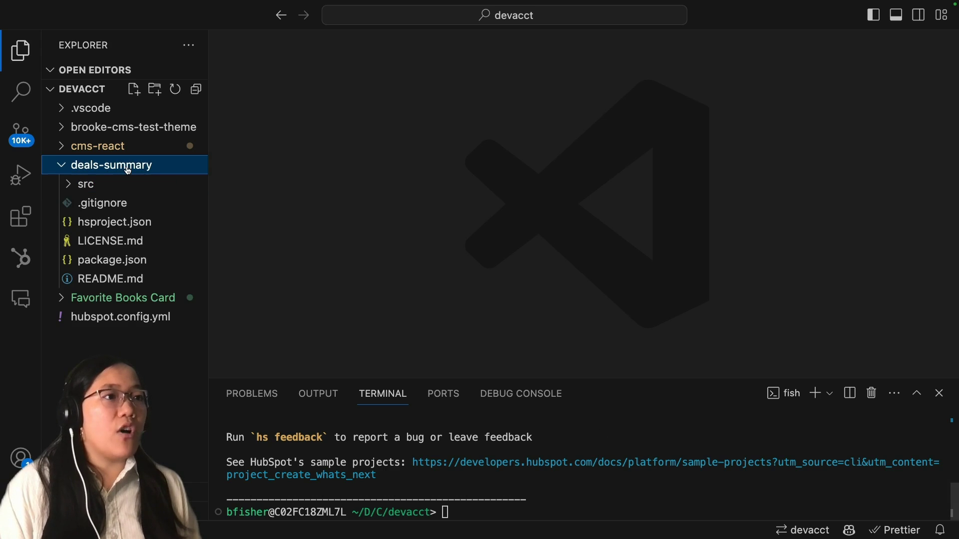
left_click(128, 170)
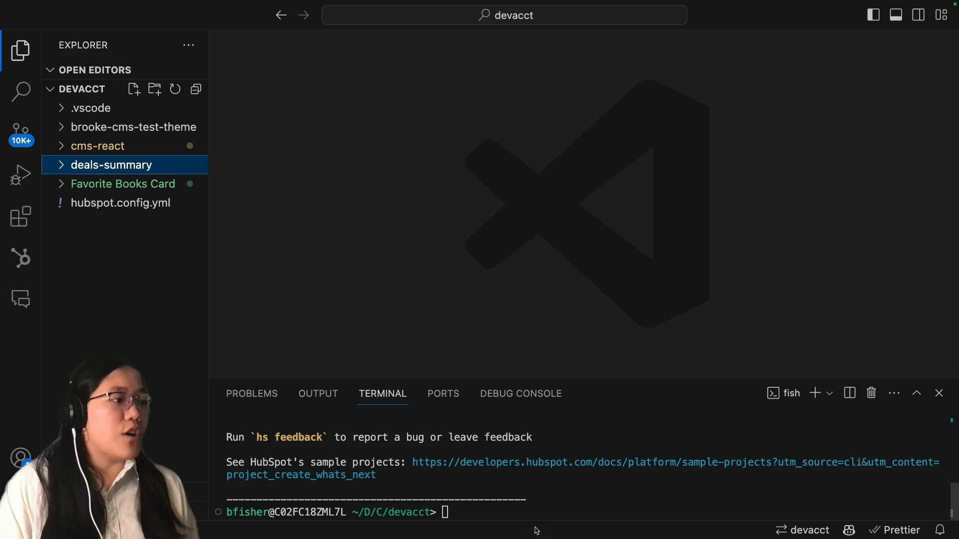
Enter the deals-summary folder and install its dependencies with npm install
left_click(489, 503)
type("cd deal")
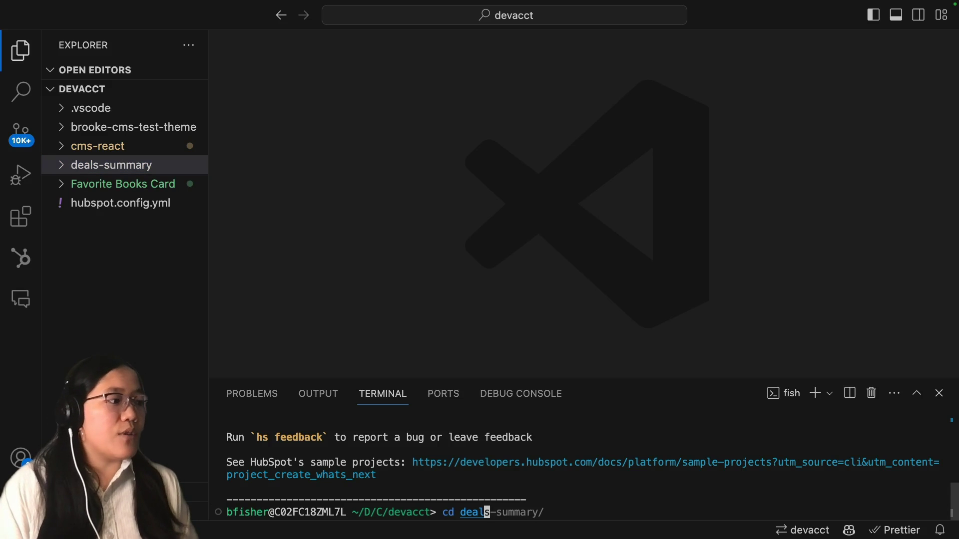
type("s-summary")
key("Return")
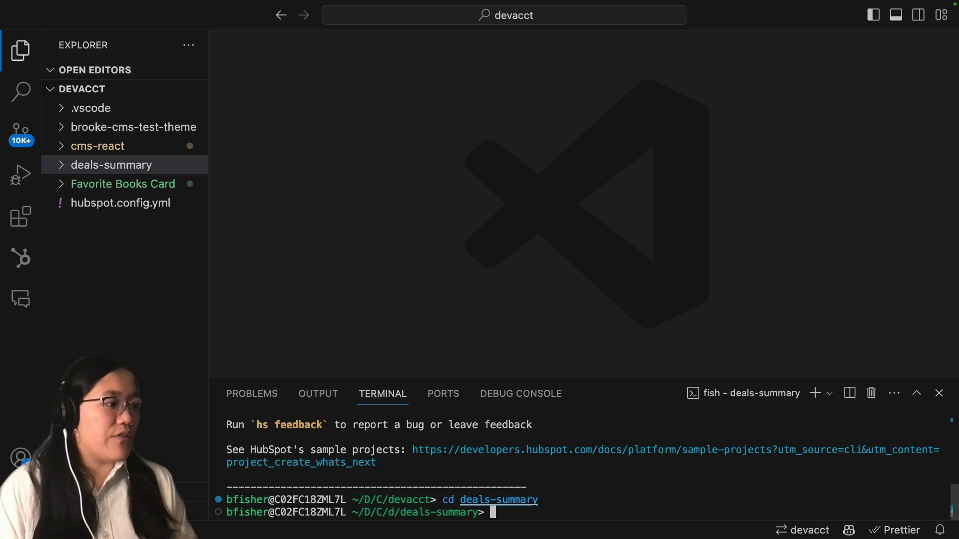
type("npm install")
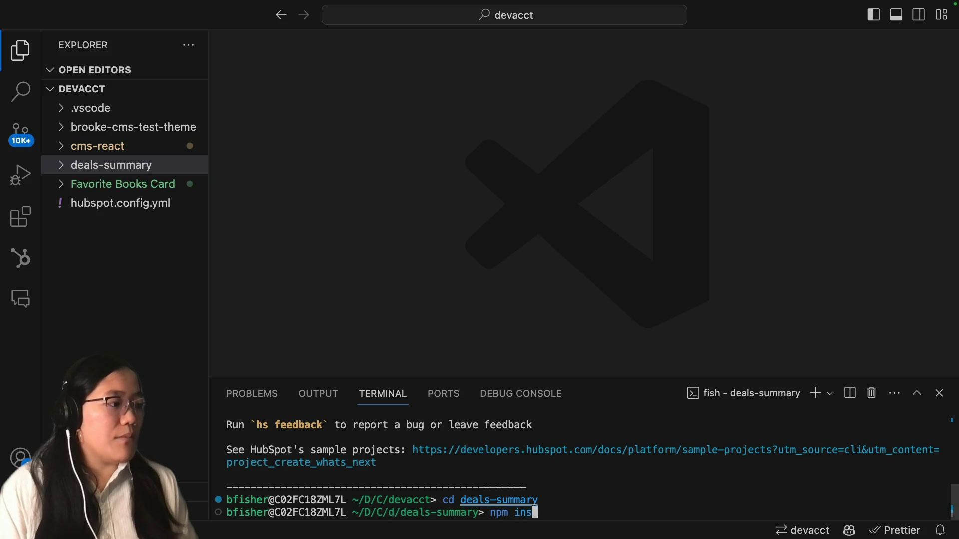
key("Return")
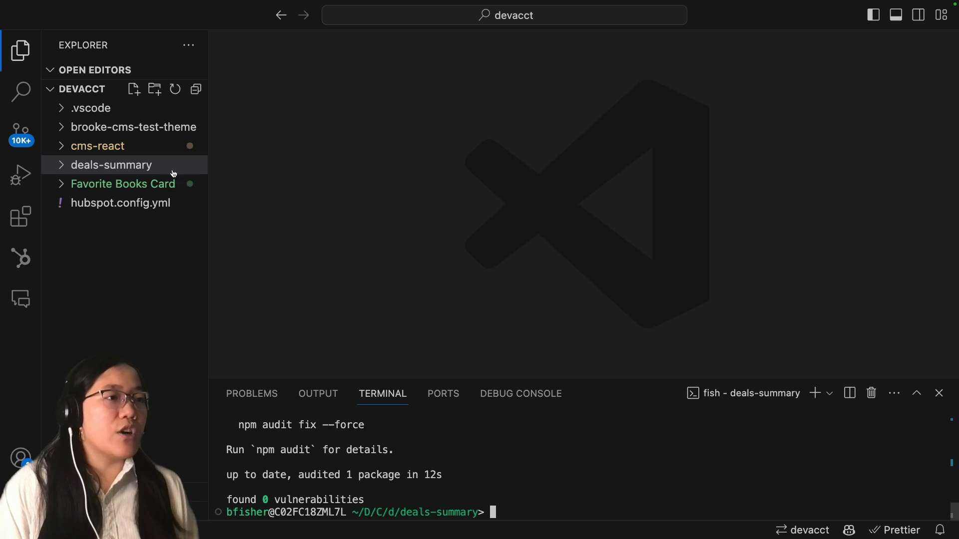
Open deals-summary/src/app/extensions/deals-summary-example-card.json in the editor
left_click(143, 171)
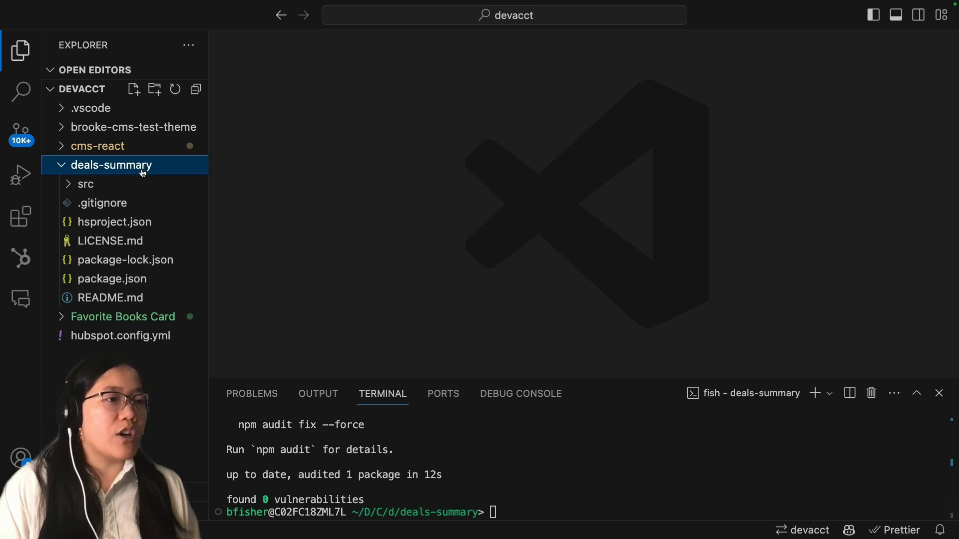
left_click(143, 185)
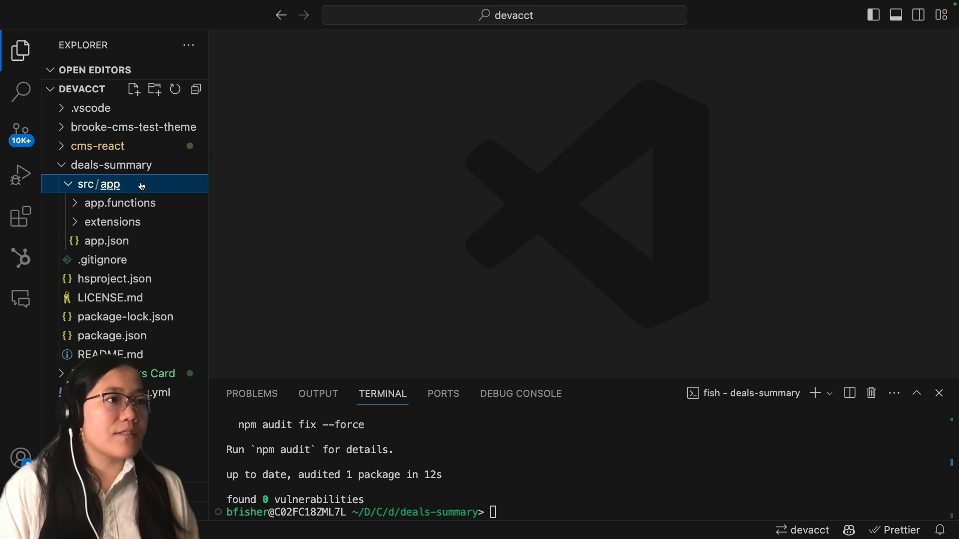
left_click(142, 221)
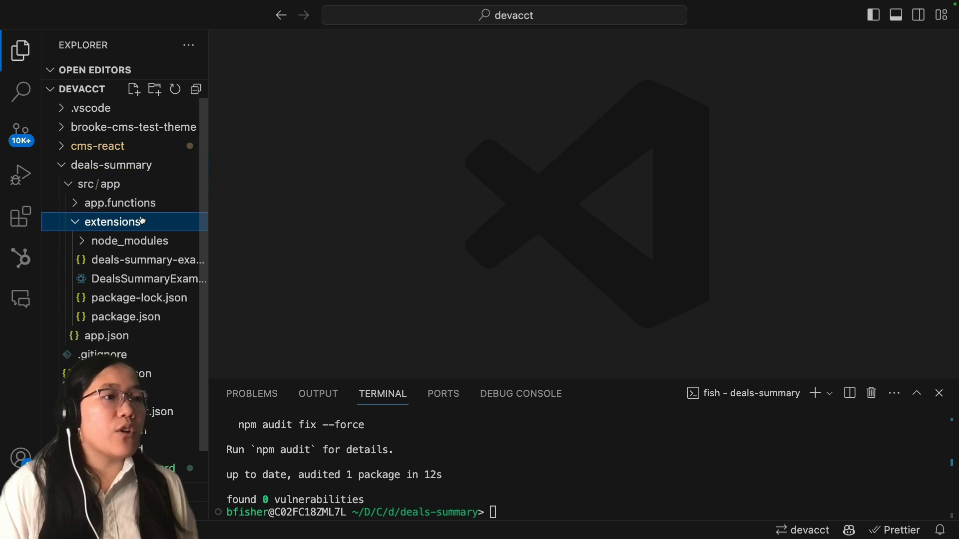
left_click(148, 266)
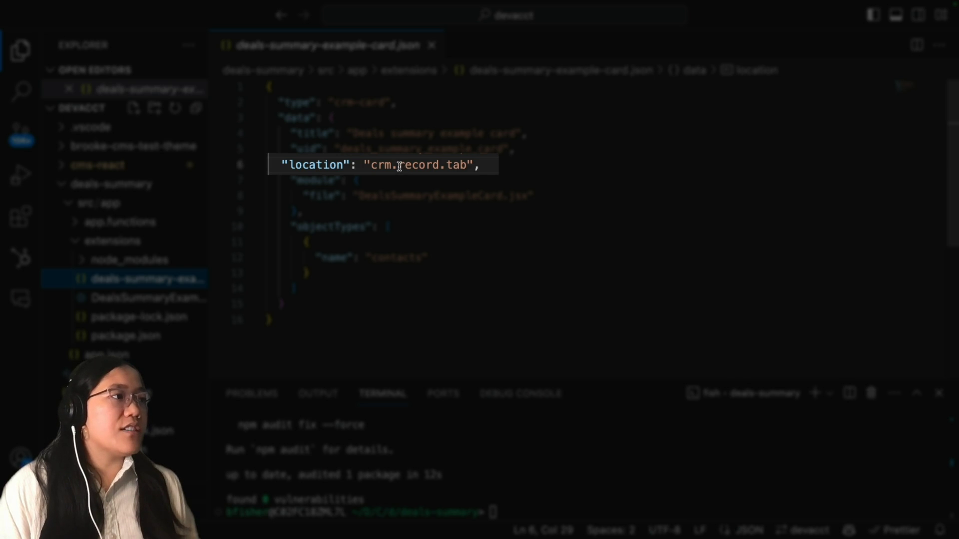
Change the card location to crm.preview, then run hs project upload and confirm creating the project
left_click_drag(399, 166, 465, 166)
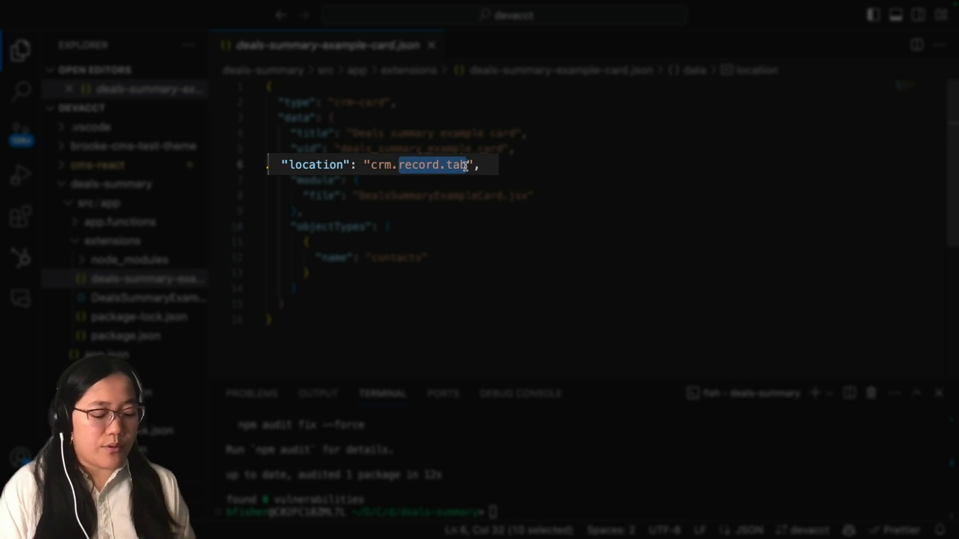
type("preview")
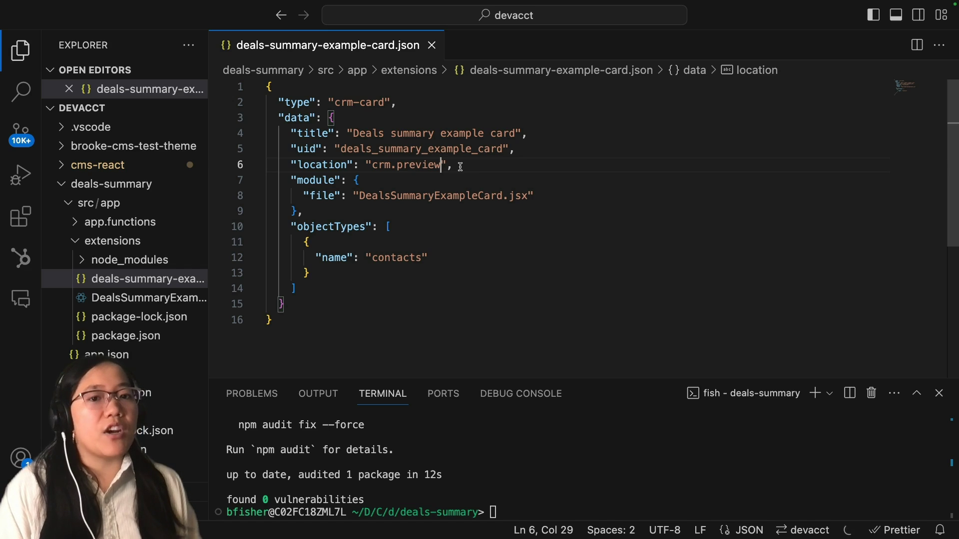
left_click(504, 508)
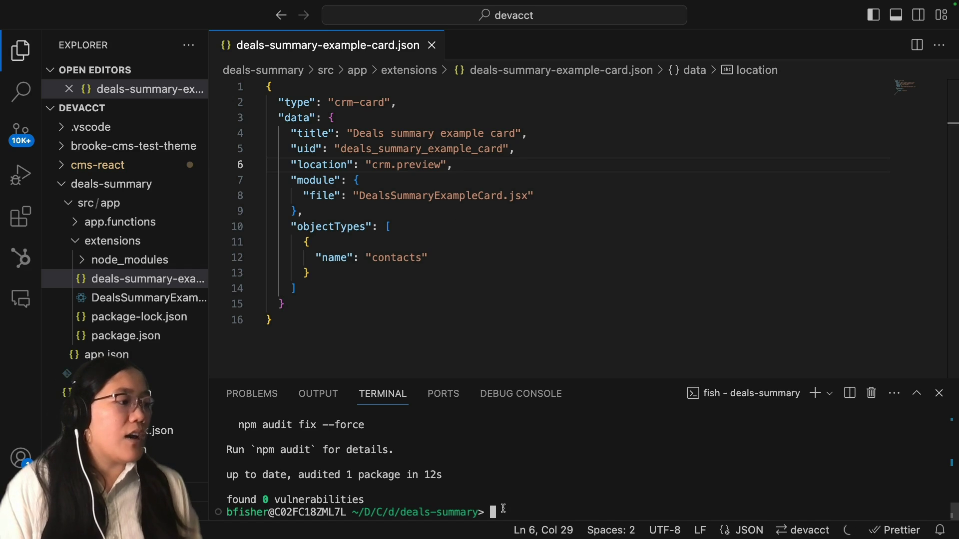
type("hs proje")
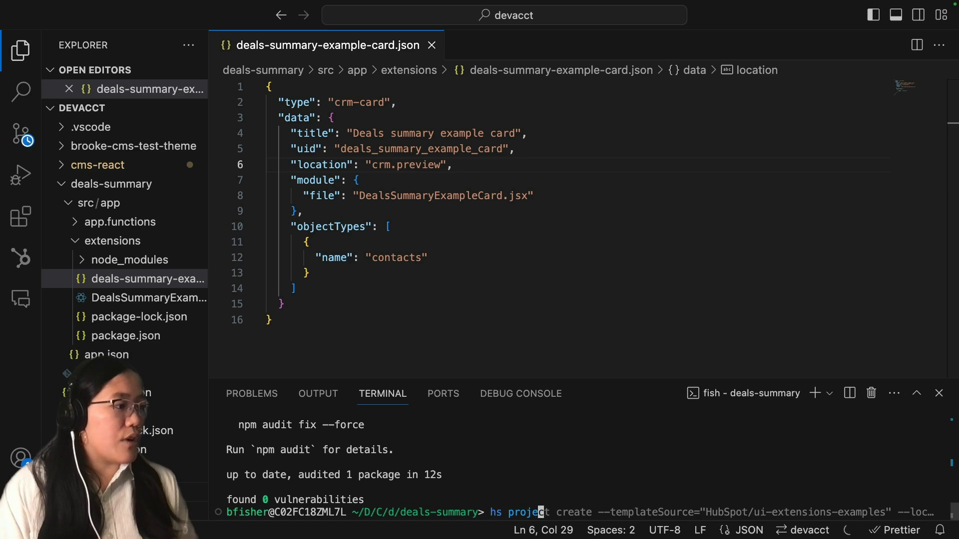
type("ct upload")
key("Return")
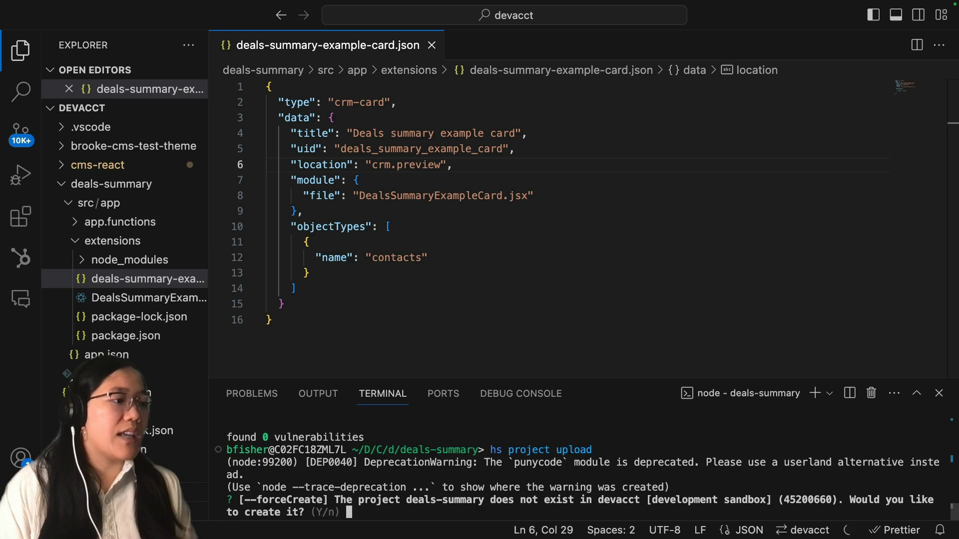
key("Return")
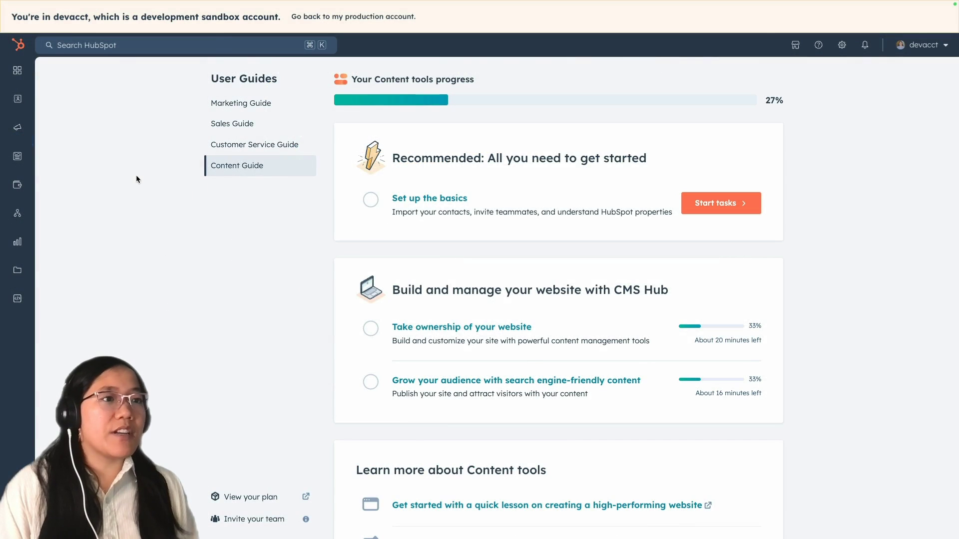
Go to CRM Development > Projects to see deals-summary with build #1 deployed
mouse_move(28, 300)
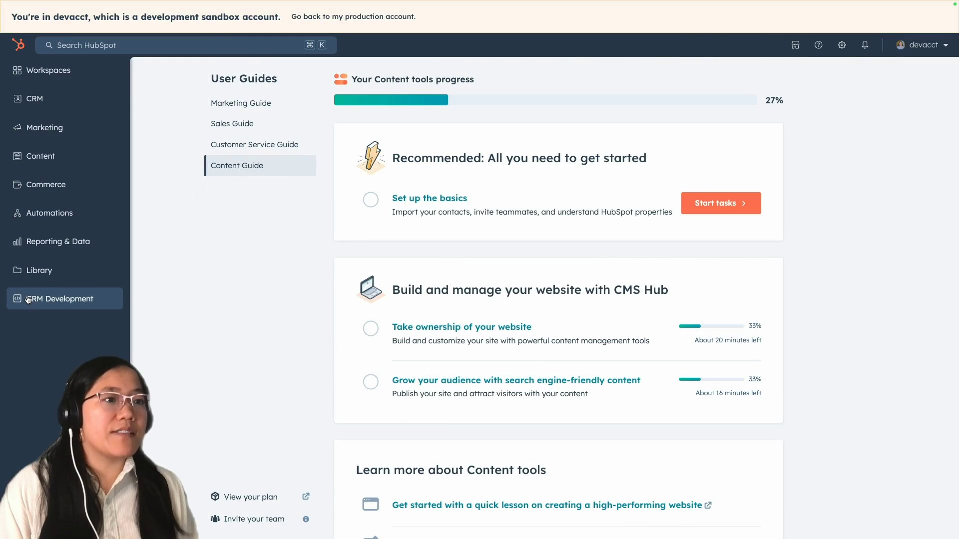
left_click(35, 300)
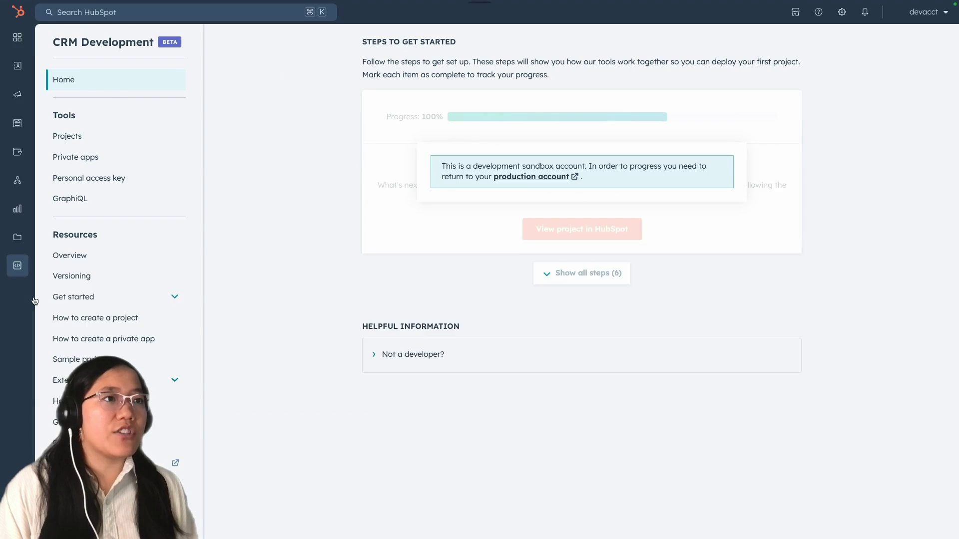
left_click(135, 170)
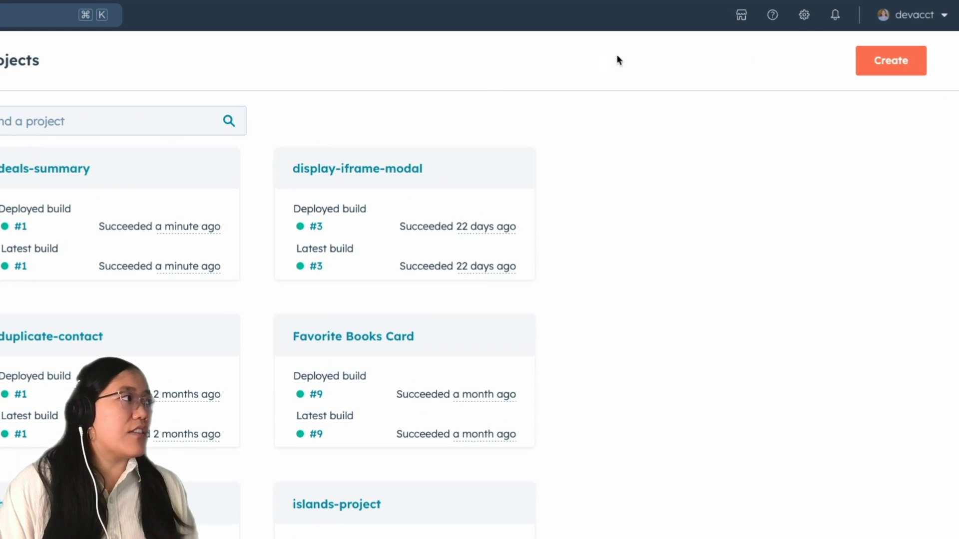
Open Settings > Objects > Contacts and its Preview Customization tab
left_click(804, 15)
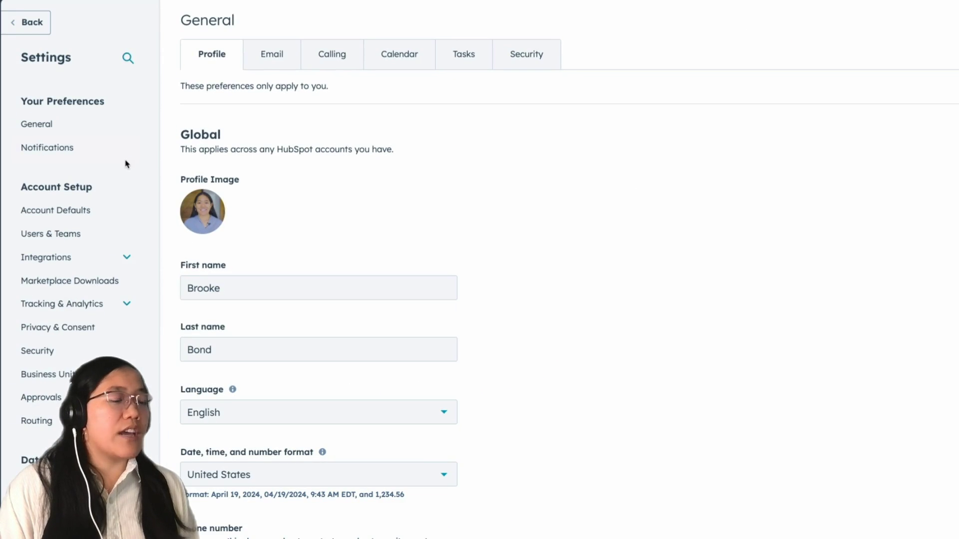
scroll(125, 164, "down", 2)
scroll(126, 164, "down", 4)
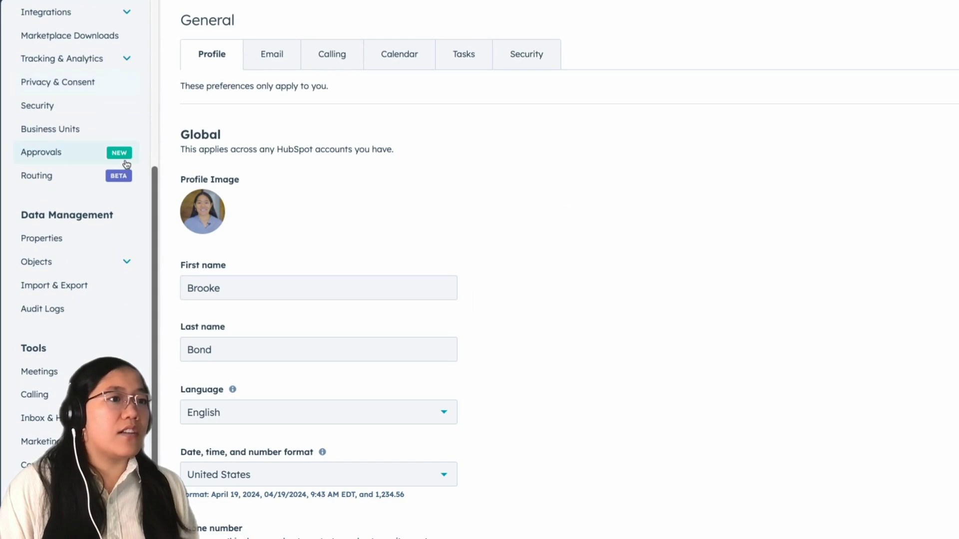
left_click(118, 267)
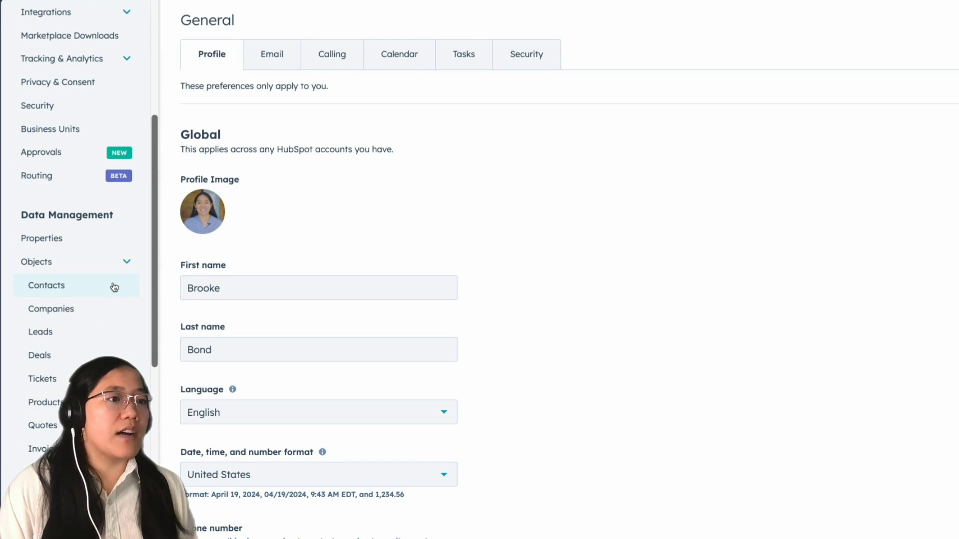
left_click(115, 287)
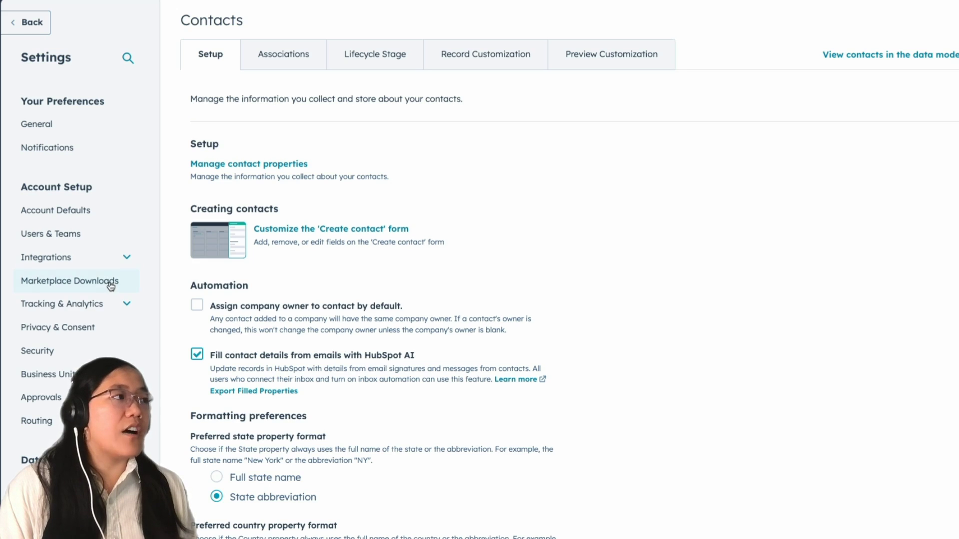
left_click(634, 65)
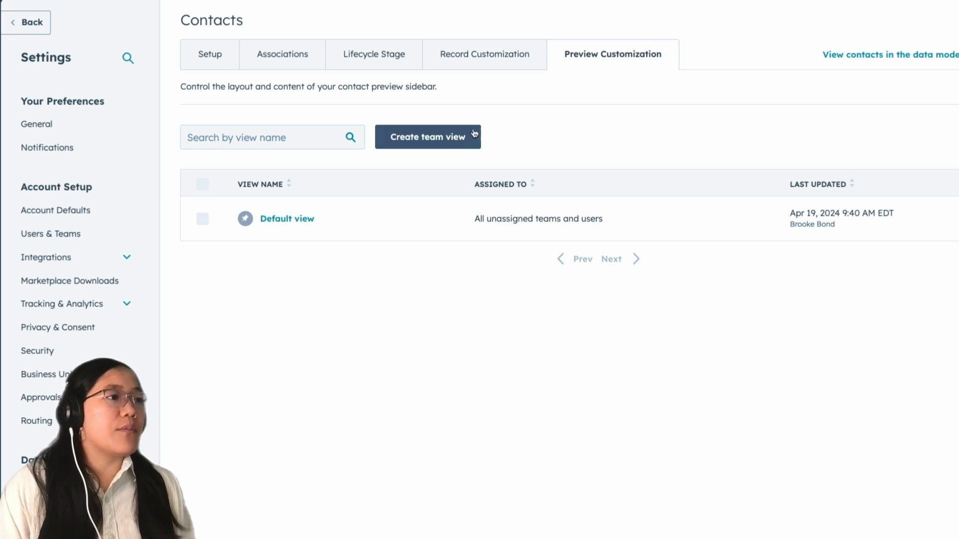
Add the Deals summary example card from Extension cards to the Default view
left_click(302, 223)
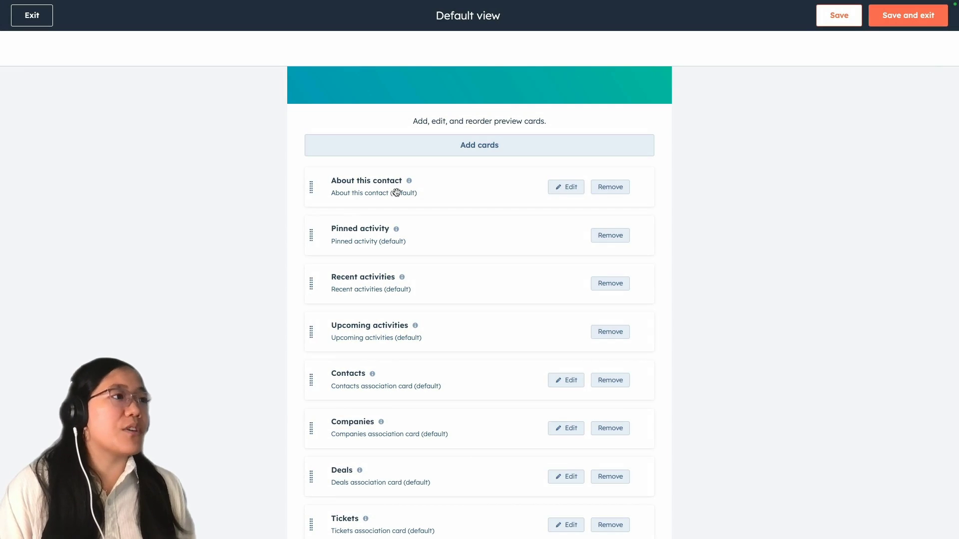
left_click(476, 150)
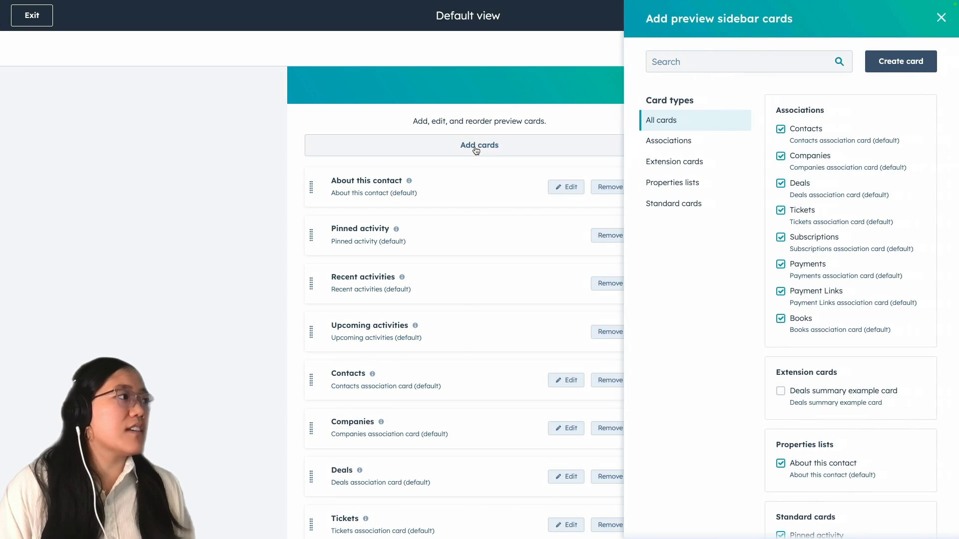
left_click(672, 160)
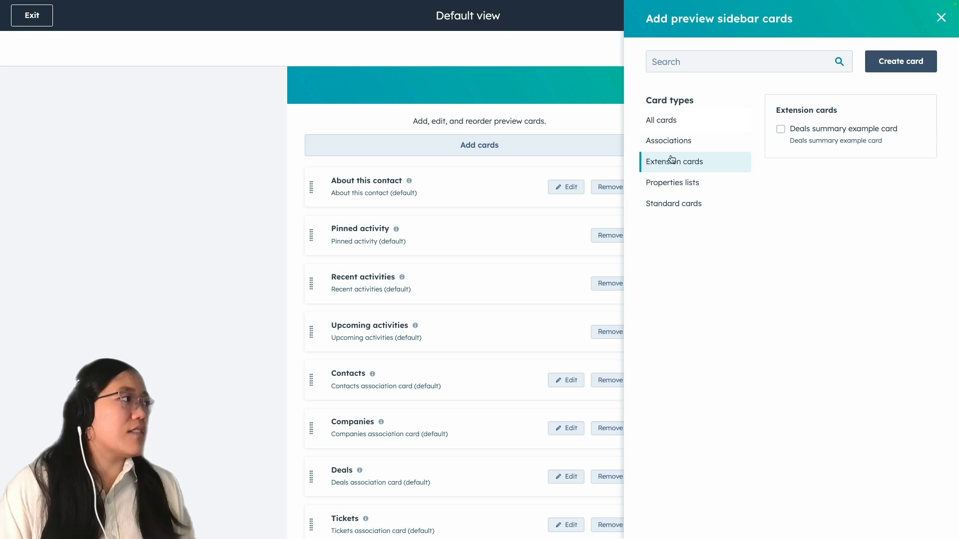
left_click(780, 130)
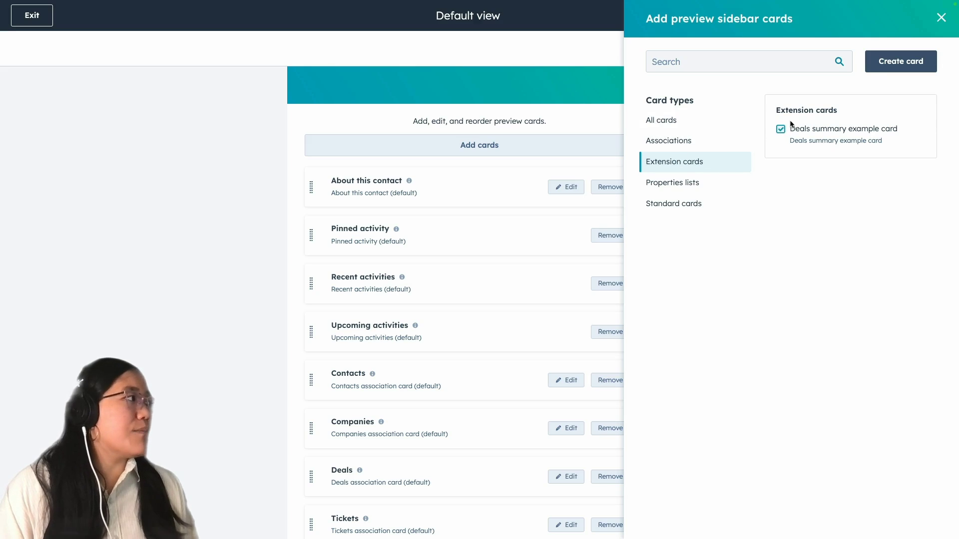
left_click(941, 18)
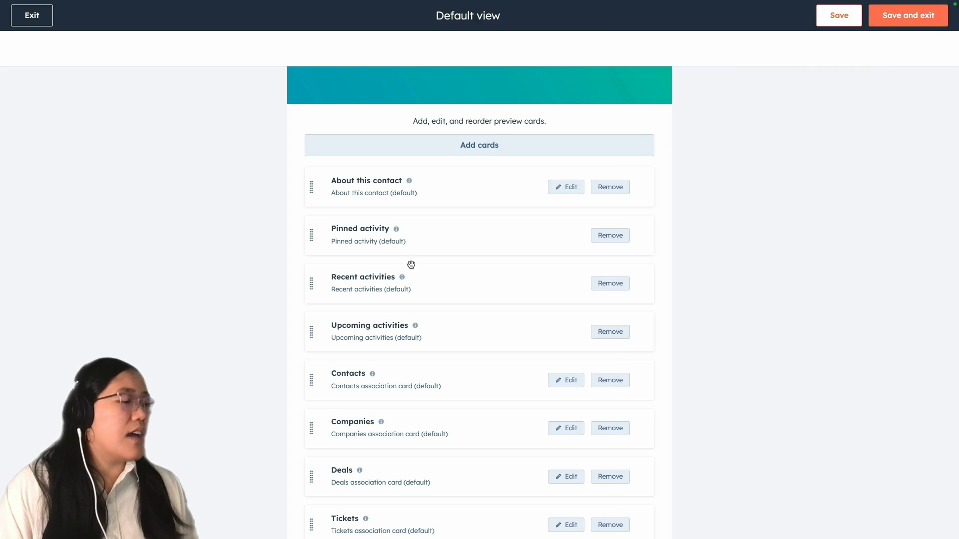
Drag the Deals summary example card to the top of the preview card list
scroll(411, 265, "down", 8)
scroll(411, 265, "down", 4)
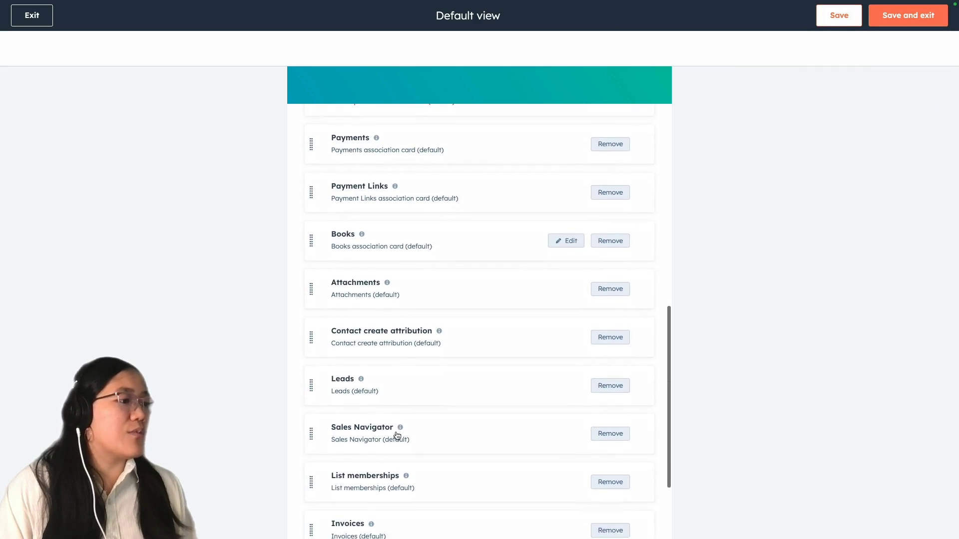
left_click_drag(322, 515, 298, 188)
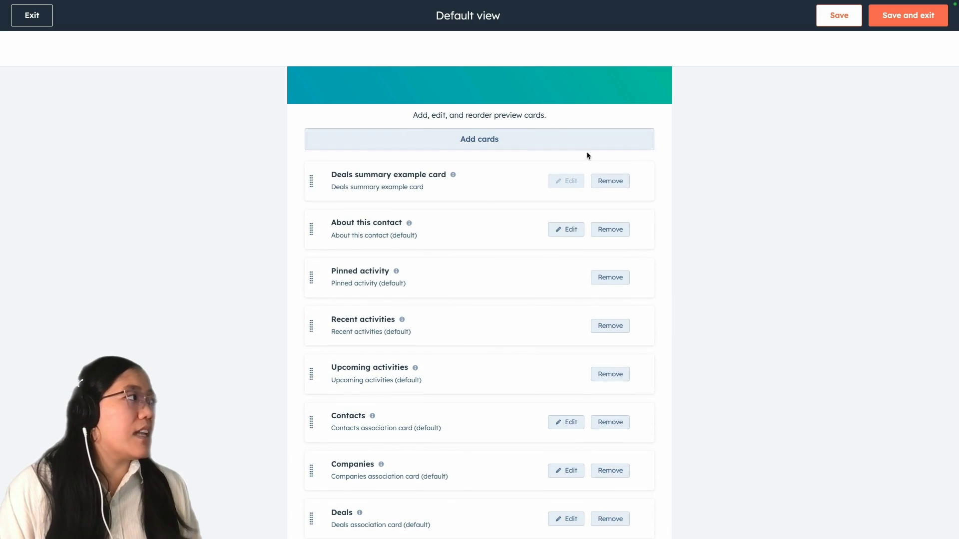
Save and exit the Default view editor, then return to the 17-record Contacts list
left_click(901, 16)
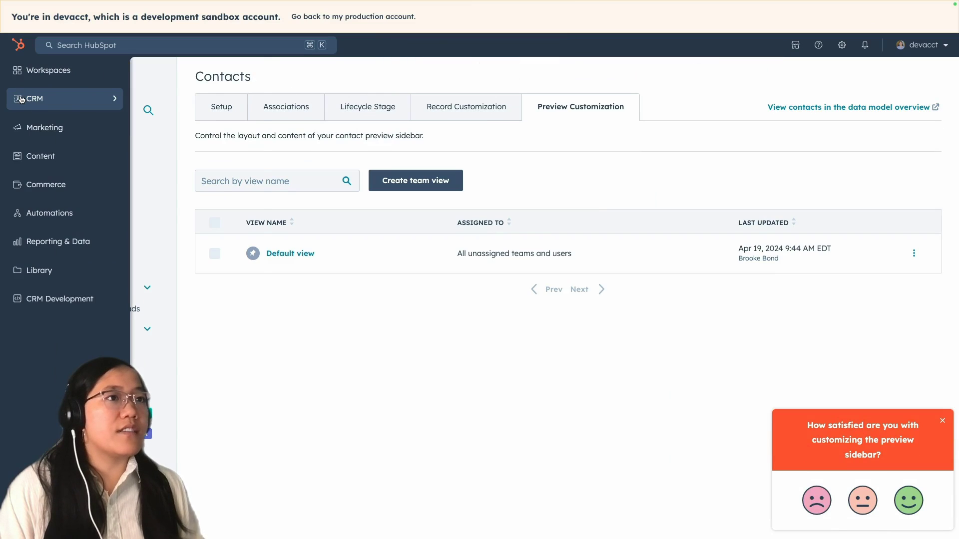
mouse_move(20, 99)
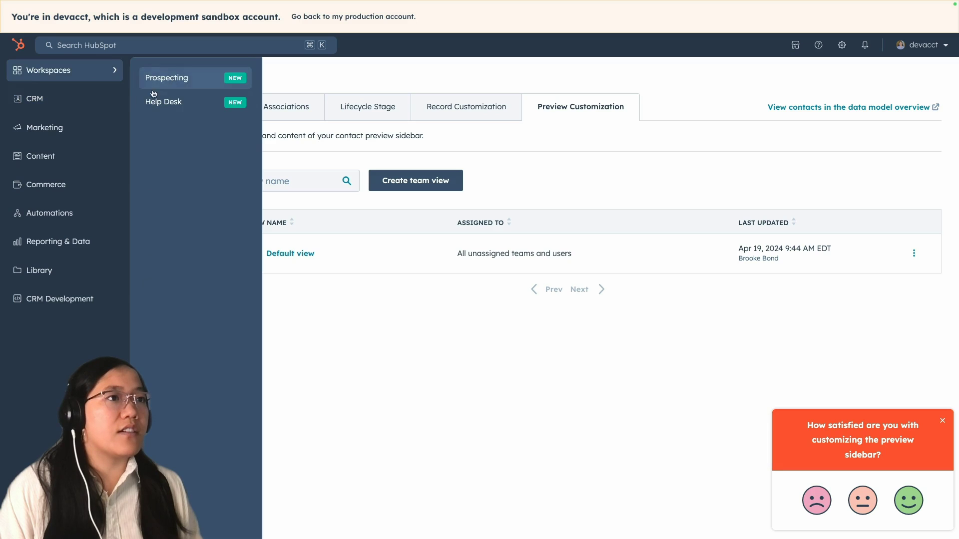
left_click(181, 85)
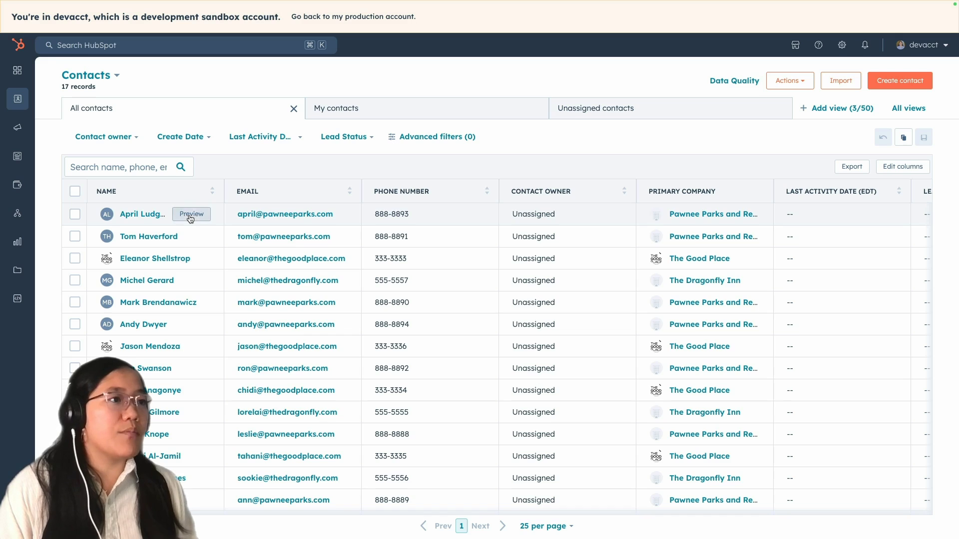
Preview the first contact to see the Deals summary example card with 2 open deals
left_click(190, 214)
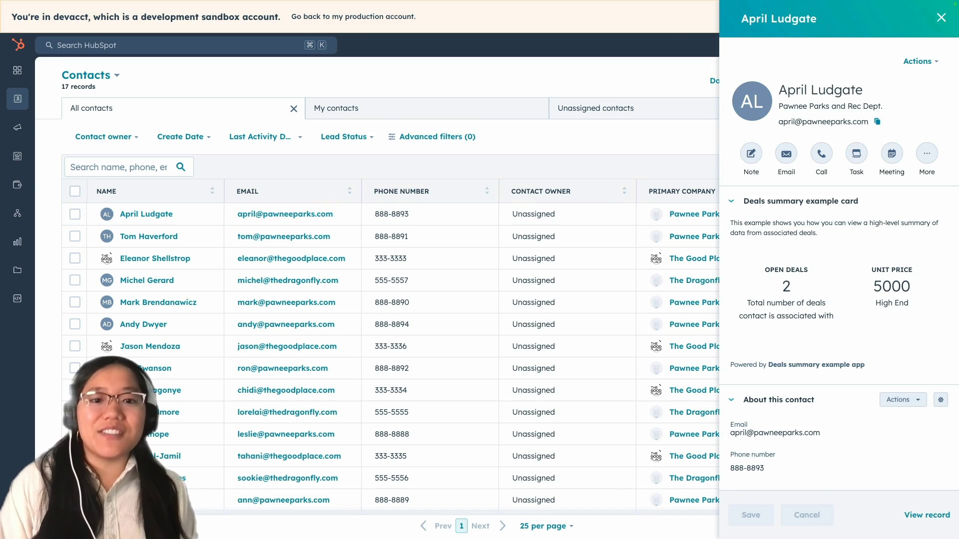